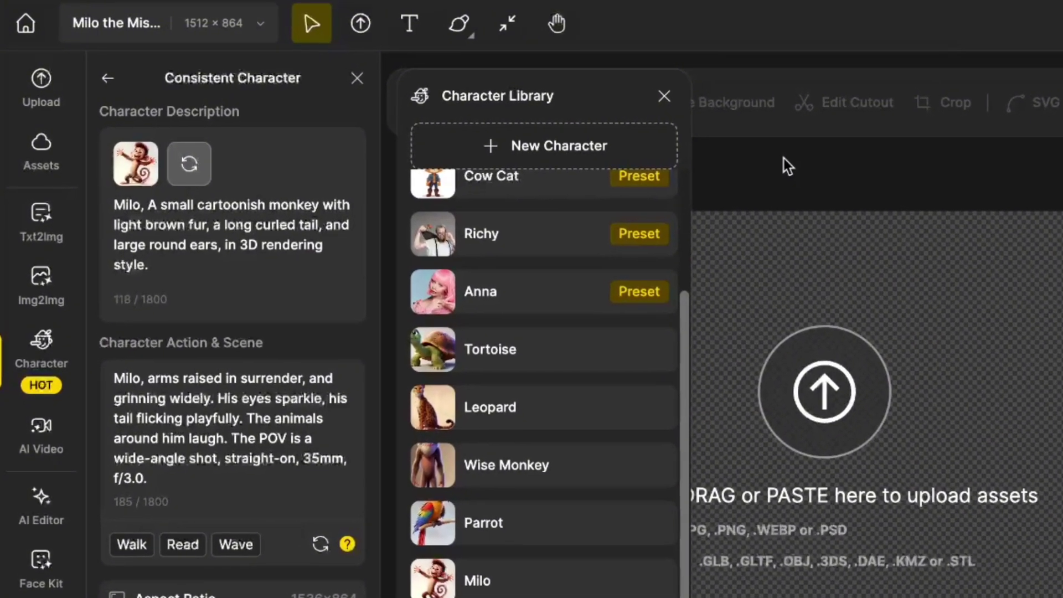
# Step: Reload and reopen the Character Library, then remove Milo as the chosen character
pyautogui.moveTo(144, 178)
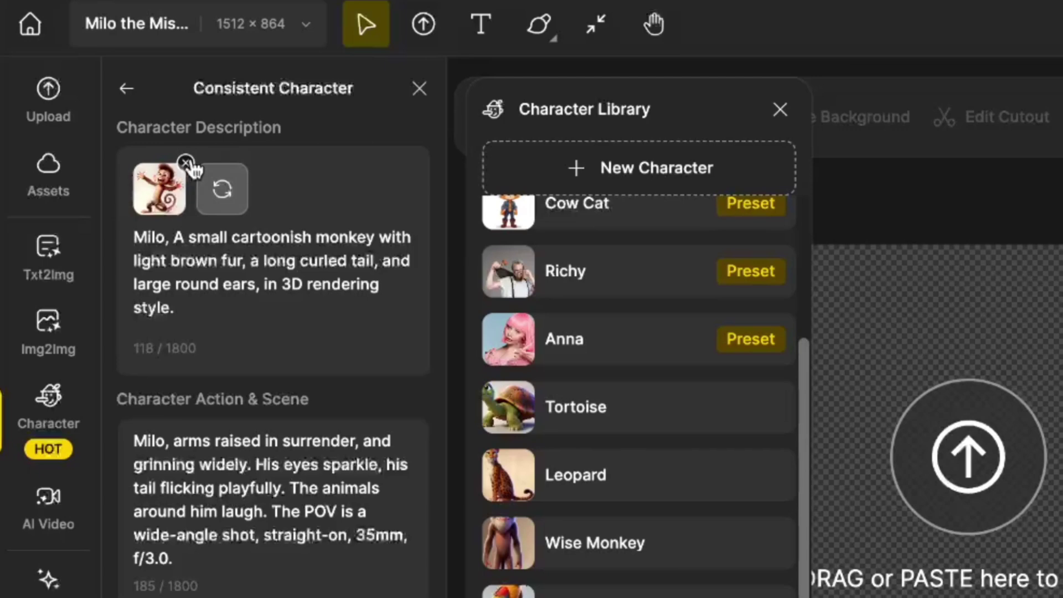
pyautogui.click(222, 190)
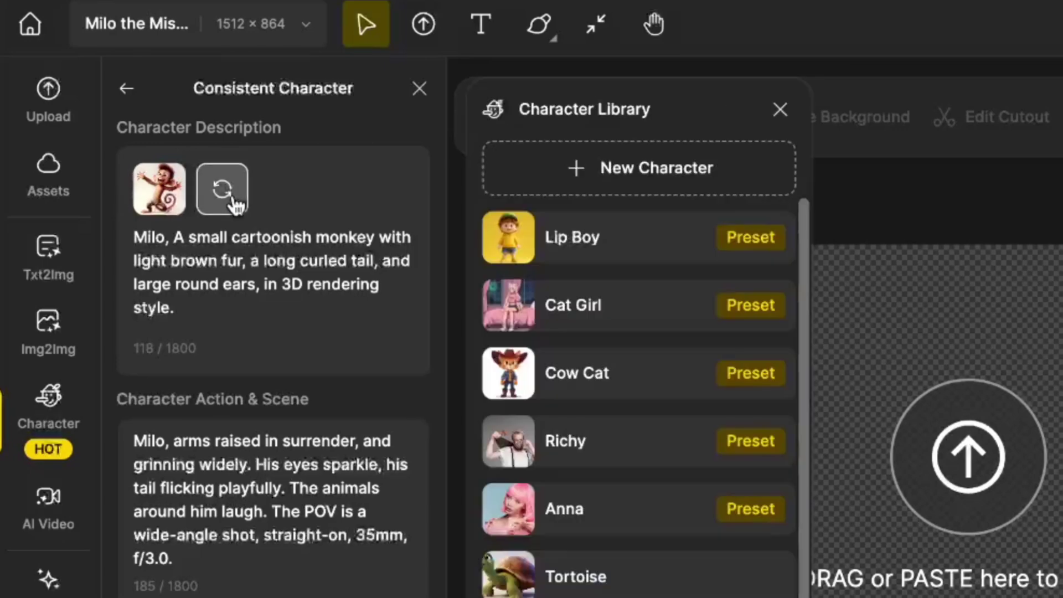
pyautogui.click(233, 201)
pyautogui.click(233, 200)
pyautogui.click(186, 164)
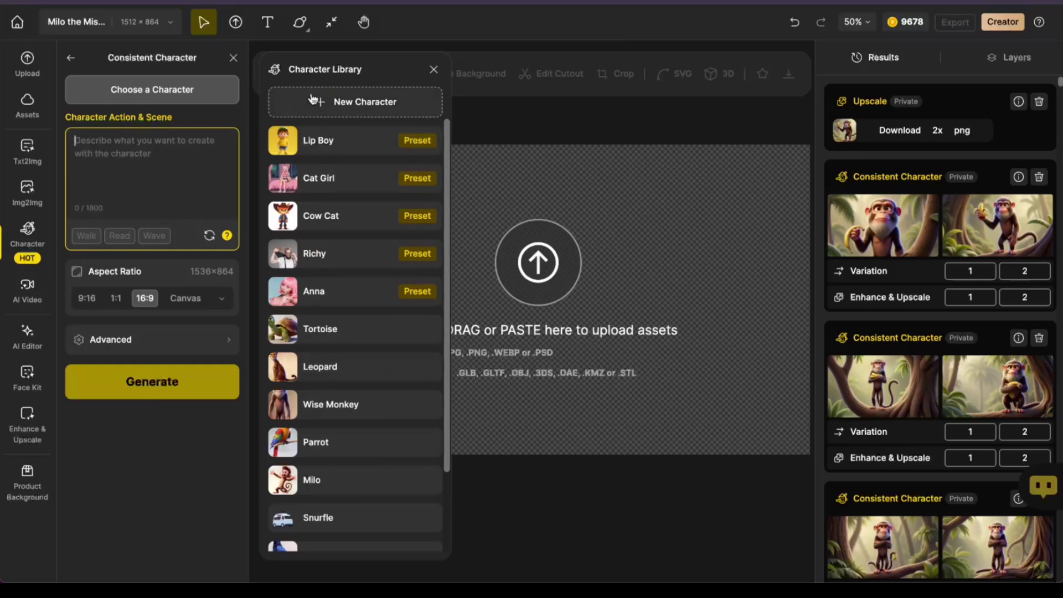
# Step: Start a new character named Milo's Friends and pick leopard-1.png as its first image
pyautogui.click(388, 100)
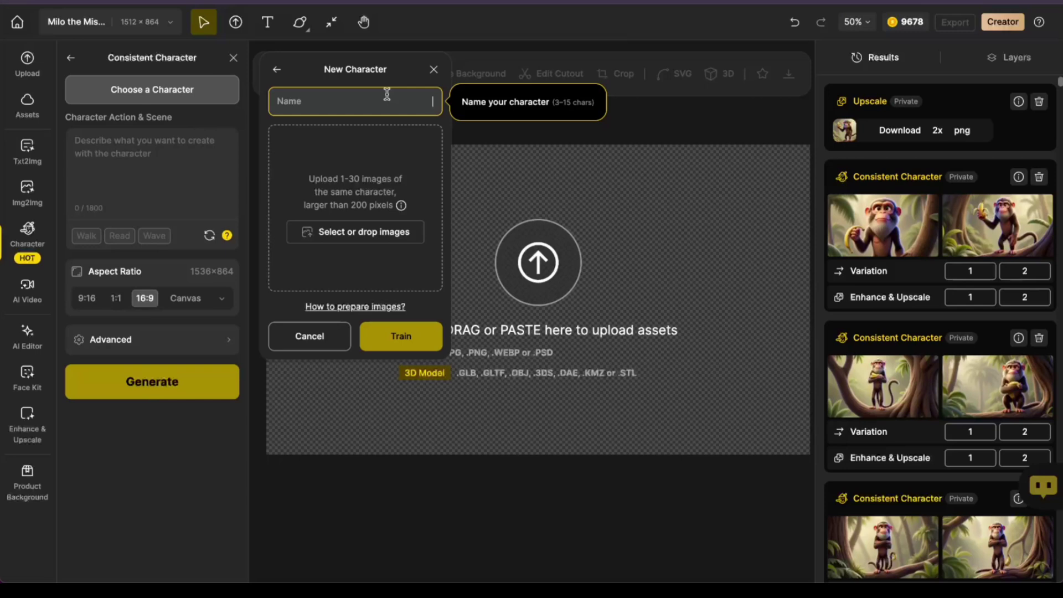
pyautogui.write('Milo')
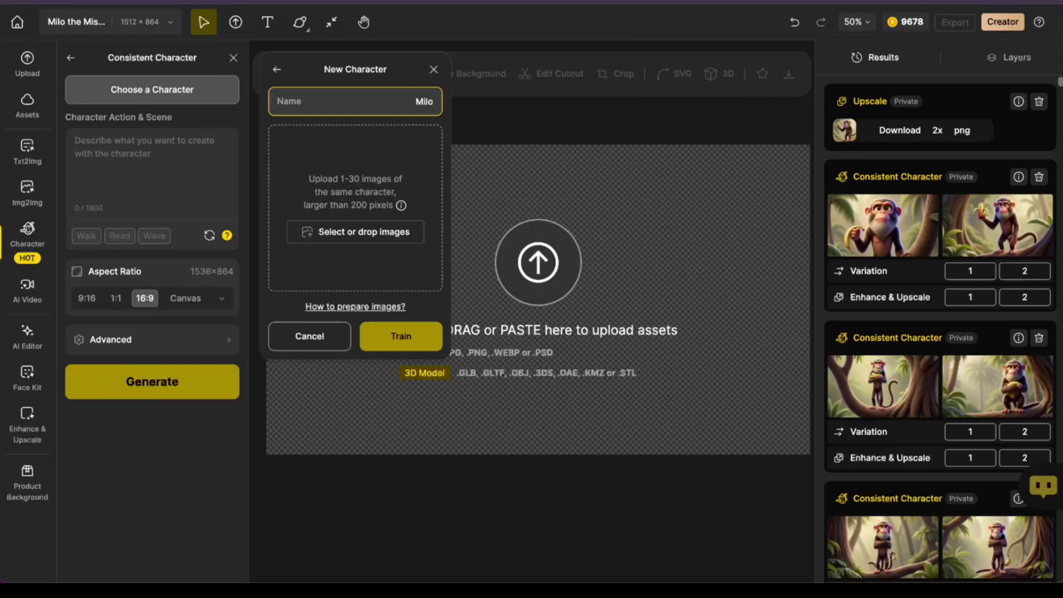
pyautogui.write("'s Friends")
pyautogui.click(365, 232)
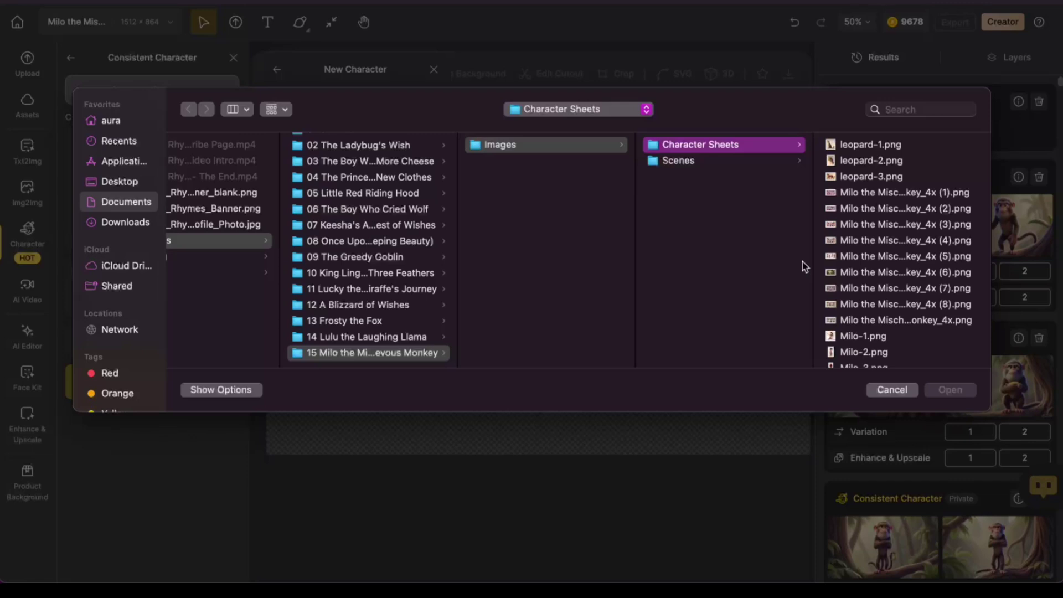
pyautogui.click(870, 144)
# Step: Add Milo-1, parrot-1, tortoise-2 and wise-monkey-1 to the selection and upload all five images
pyautogui.scroll(-3, 728, 250)
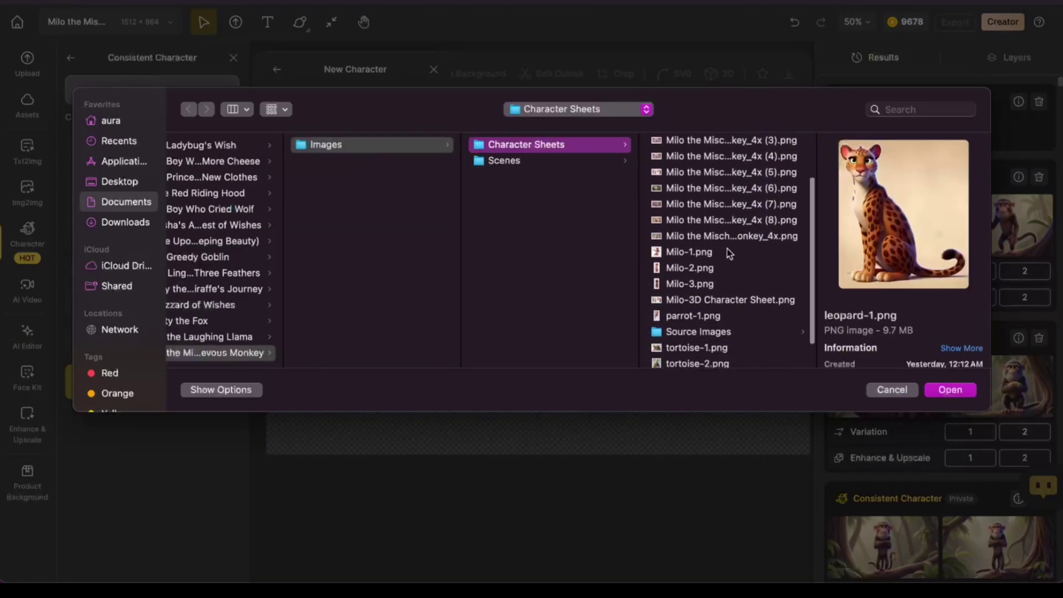
pyautogui.keyDown('super'); pyautogui.click(688, 244); pyautogui.keyUp('super')
pyautogui.scroll(-2, 691, 265)
pyautogui.keyDown('super'); pyautogui.click(702, 277); pyautogui.keyUp('super')
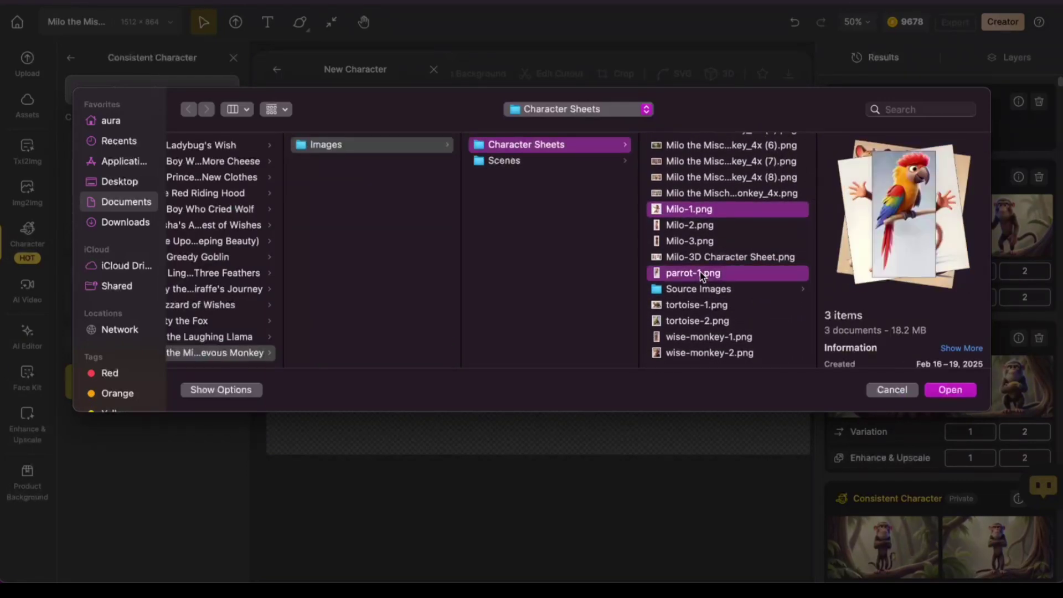
pyautogui.keyDown('super'); pyautogui.click(689, 305); pyautogui.keyUp('super')
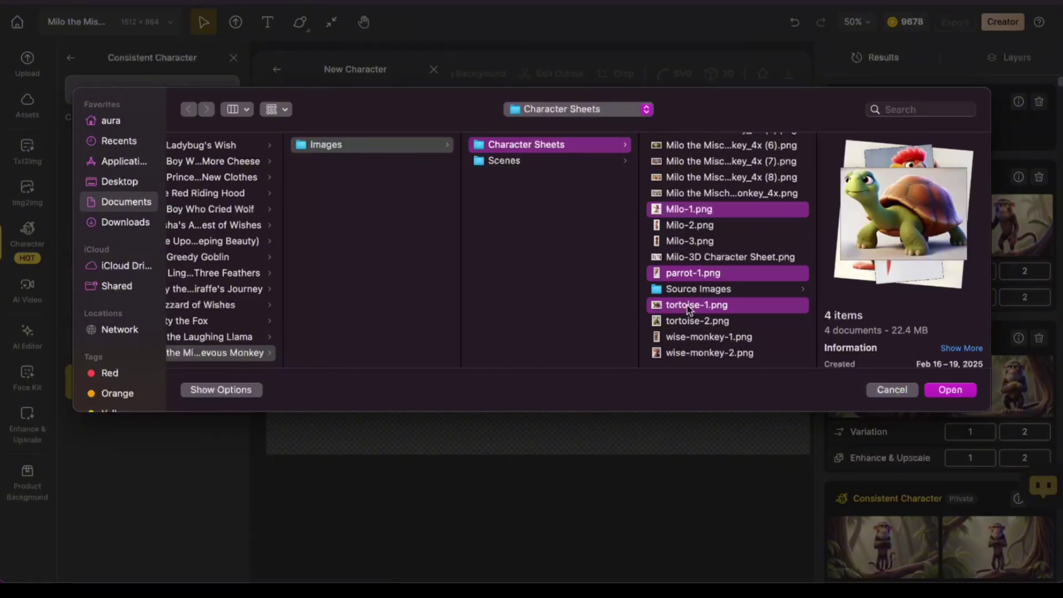
pyautogui.keyDown('super'); pyautogui.click(687, 306); pyautogui.keyUp('super')
pyautogui.keyDown('super'); pyautogui.click(688, 321); pyautogui.keyUp('super')
pyautogui.keyDown('super'); pyautogui.click(688, 335); pyautogui.keyUp('super')
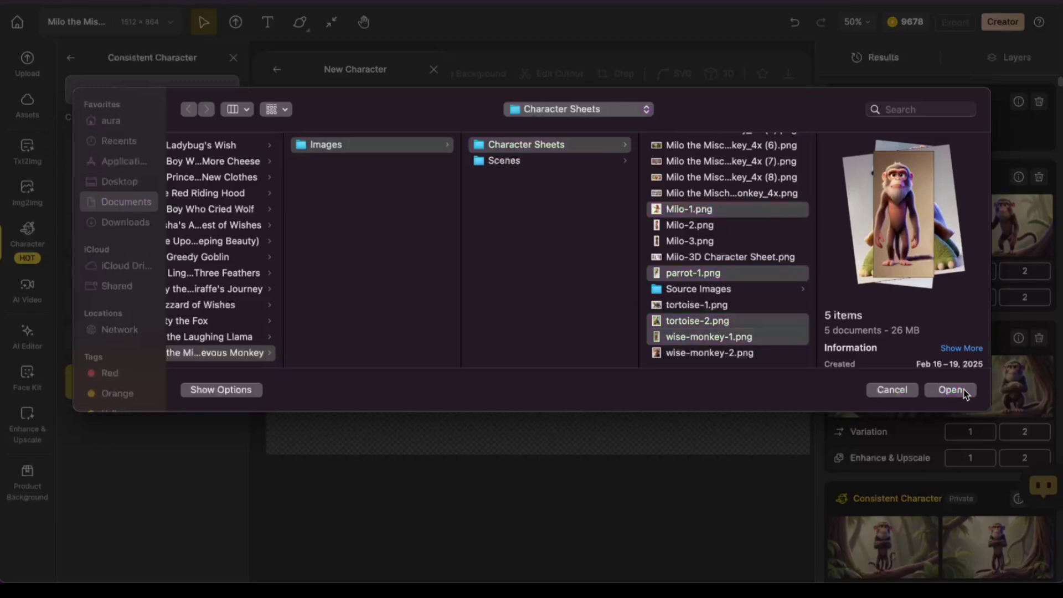
pyautogui.scroll(5, 697, 234)
pyautogui.scroll(-5, 697, 233)
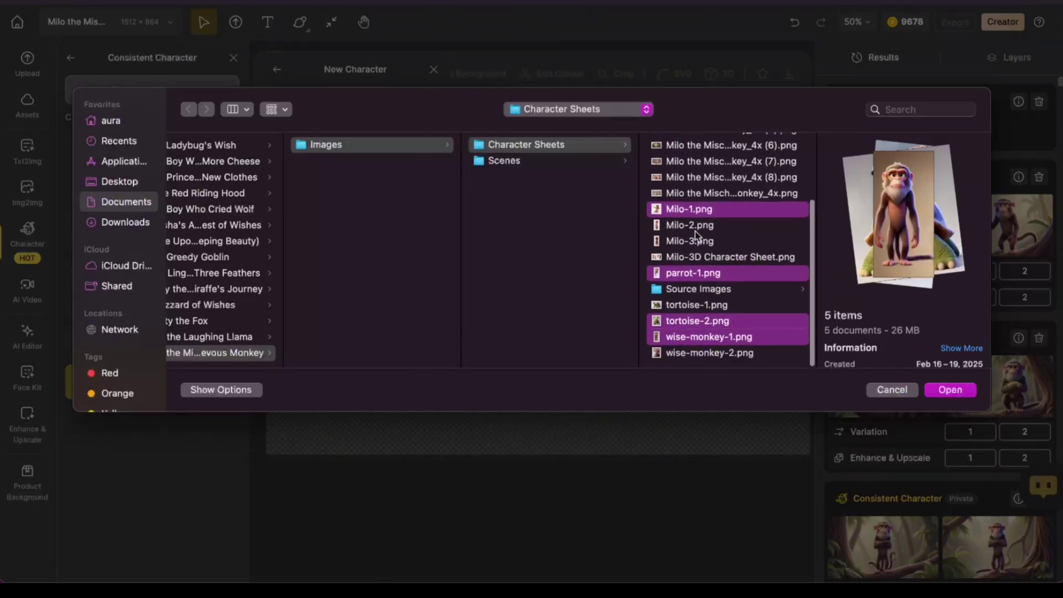
pyautogui.click(950, 389)
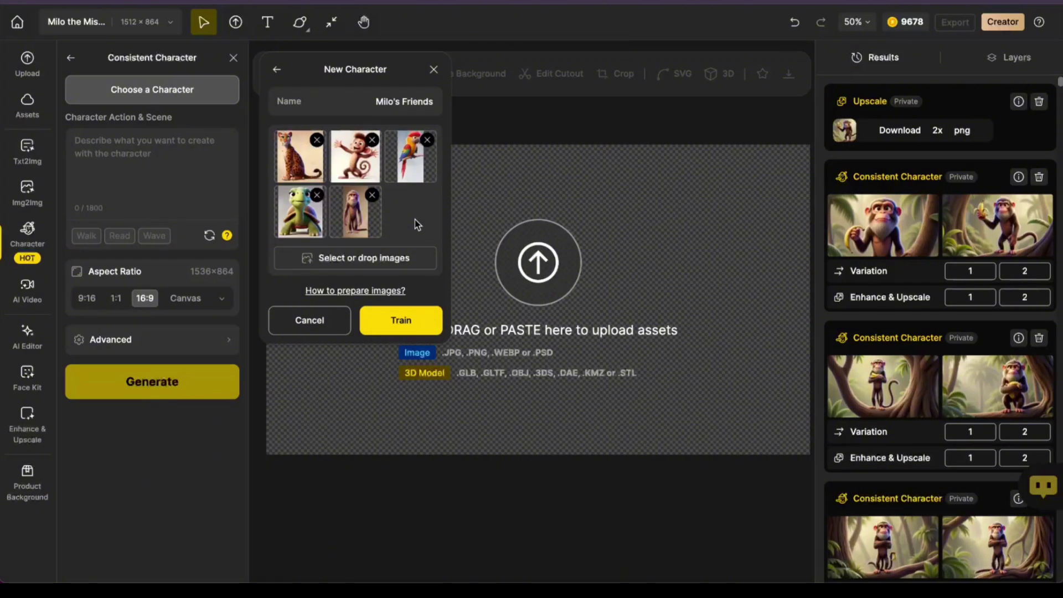
# Step: Use Milo's Friends, described as 'Milo the monkey, leopard, tortoise, wise monkey, and parrot'
pyautogui.click(421, 325)
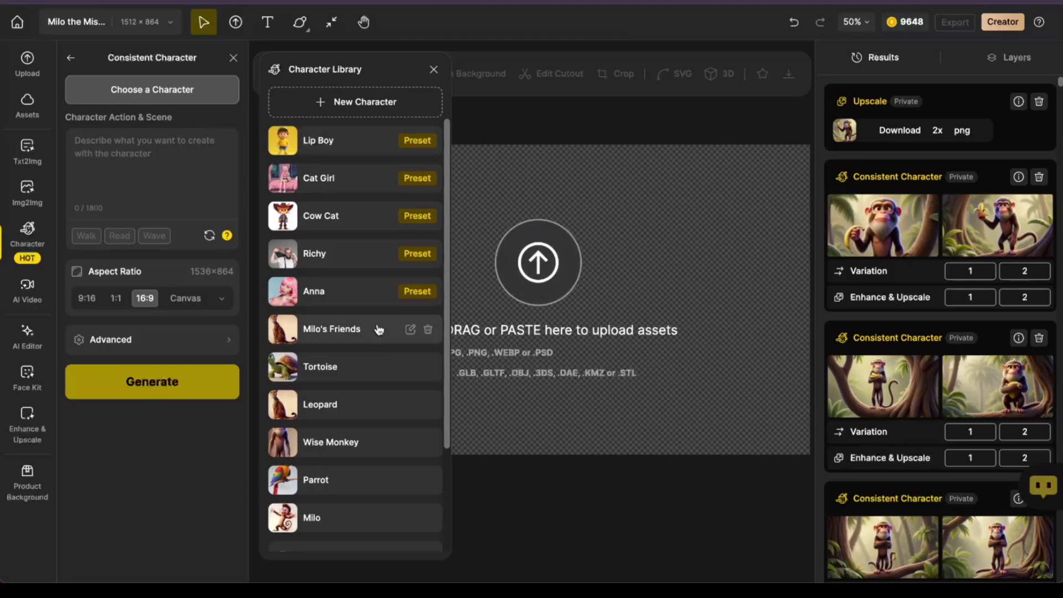
pyautogui.click(386, 335)
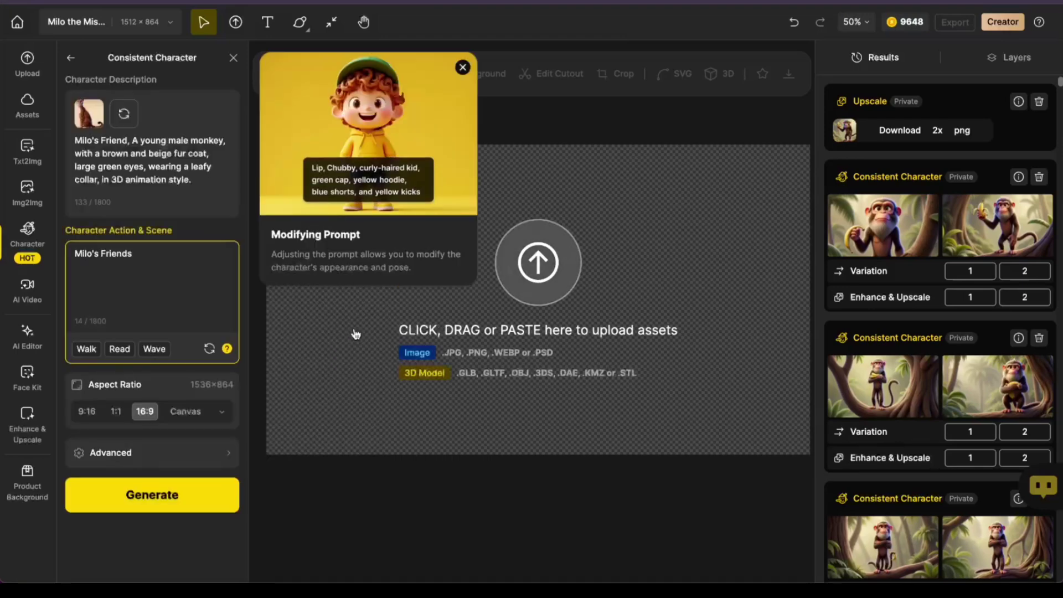
pyautogui.write('Milo the monkey')
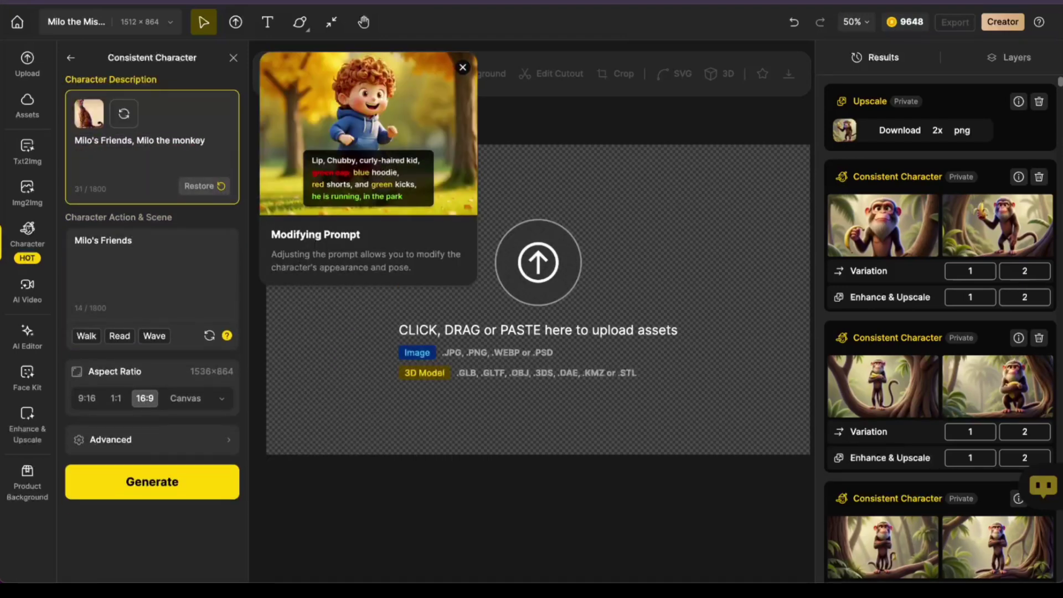
pyautogui.write(', leopard, tortoise, wise monkey, parrot')
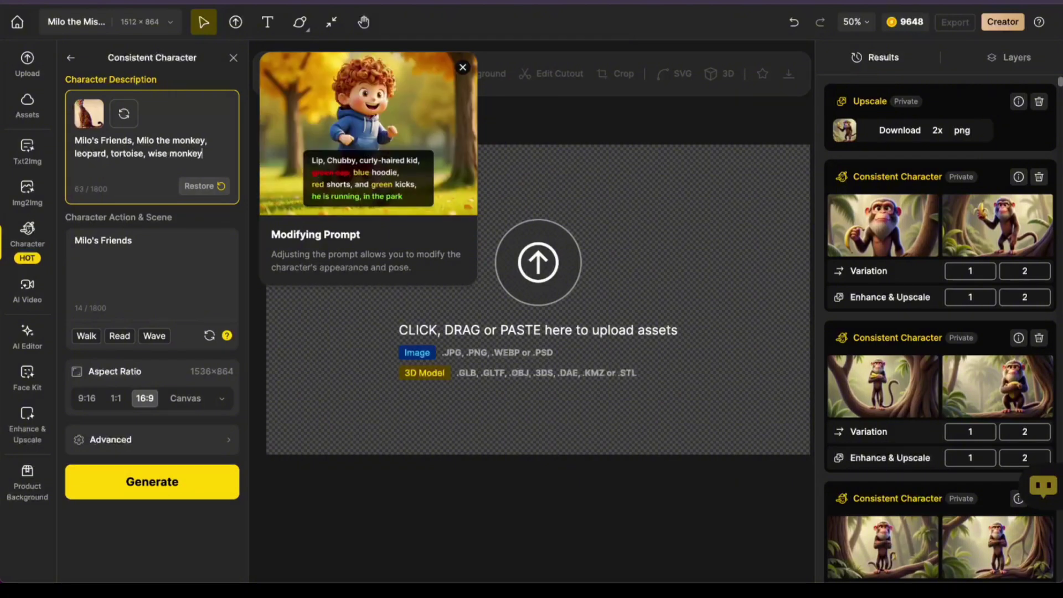
pyautogui.click(210, 153)
pyautogui.write('and parrot')
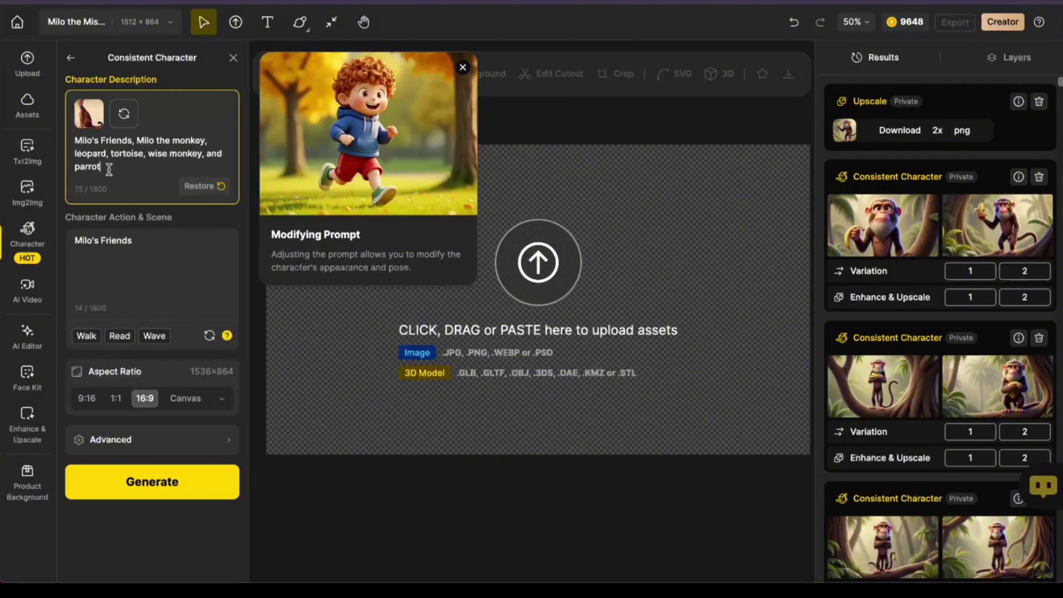
# Step: Write the jungle scene prompt with Leopard, Tortoise, Wise Monkey and Parrot laughing, and generate it
pyautogui.click(152, 242)
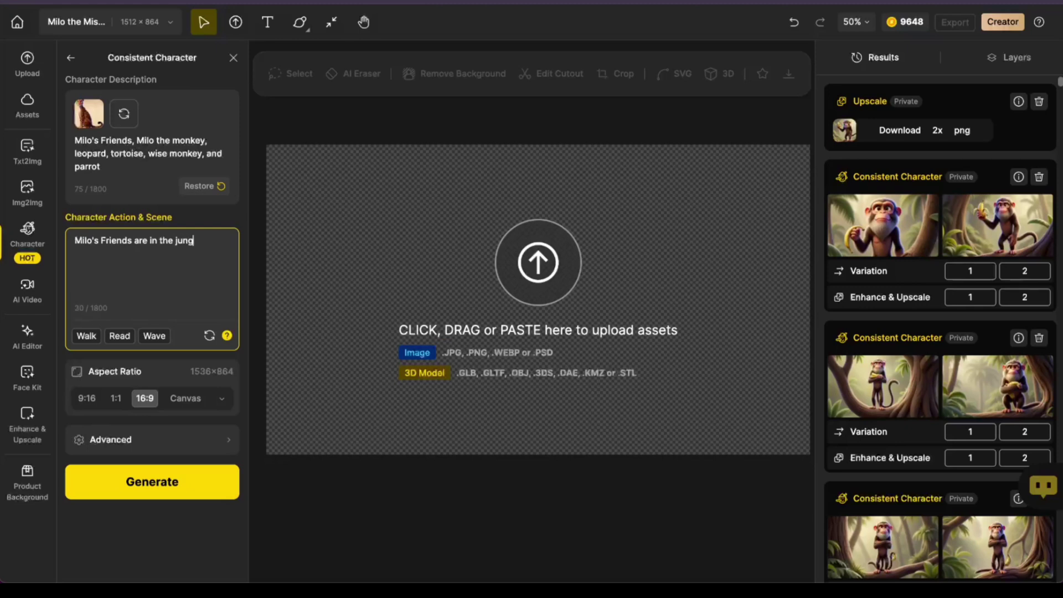
pyautogui.write('. Milo, arms raised in surrender, grins at his animal friends. His eyes sparkle, his tail flicking playfully. The animals around him laugh. The POV is a wide-angle shot, straight-on, 35mm, f/3.0.')
pyautogui.moveTo(161, 280); pyautogui.dragTo(145, 292)
pyautogui.write("Leopard, tortoise, wise monkey, and parrot are all laughing. Leopard laughs from where she's sitting on the ju")
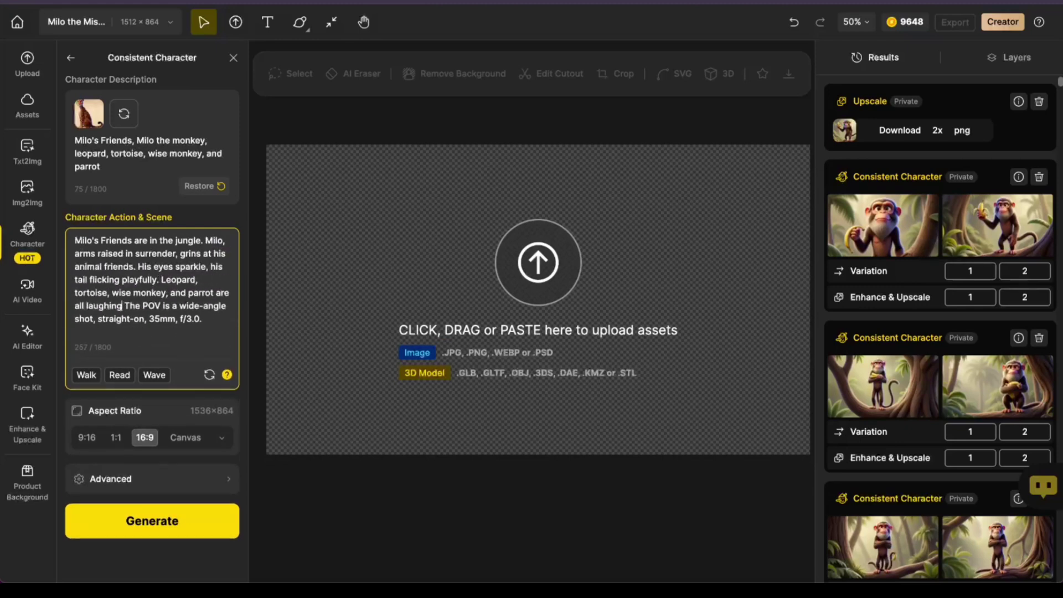
pyautogui.write('ngle ground. Tortoise is laughing with her head thrown back and her eyes closed, wise monkey laughs from his seat in t')
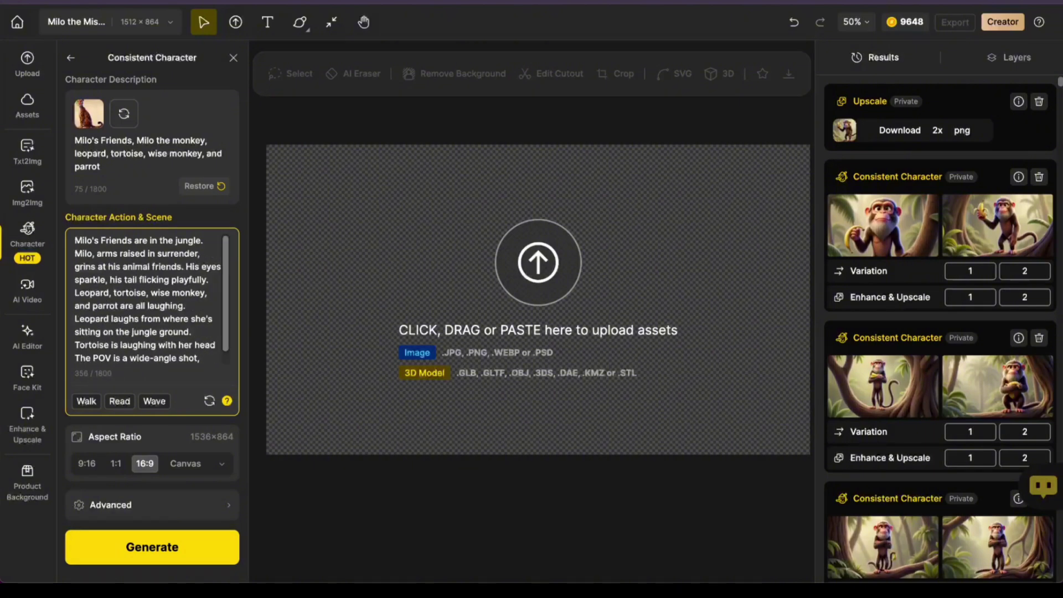
pyautogui.write('he tree branch, and parrot is laughing from his perch on a tree.')
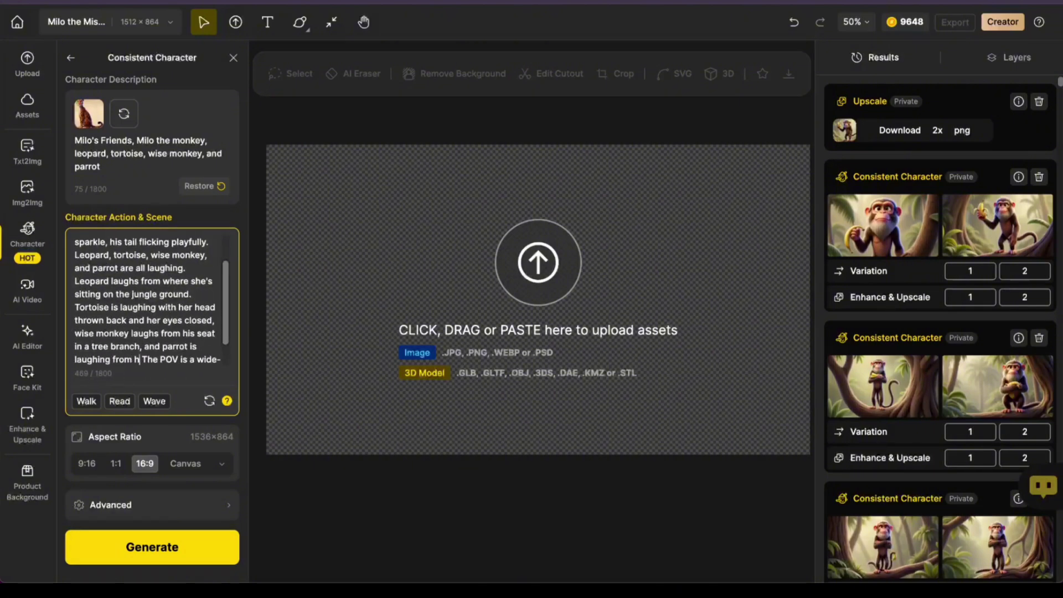
pyautogui.scroll(5, 107, 270)
pyautogui.scroll(-5, 122, 283)
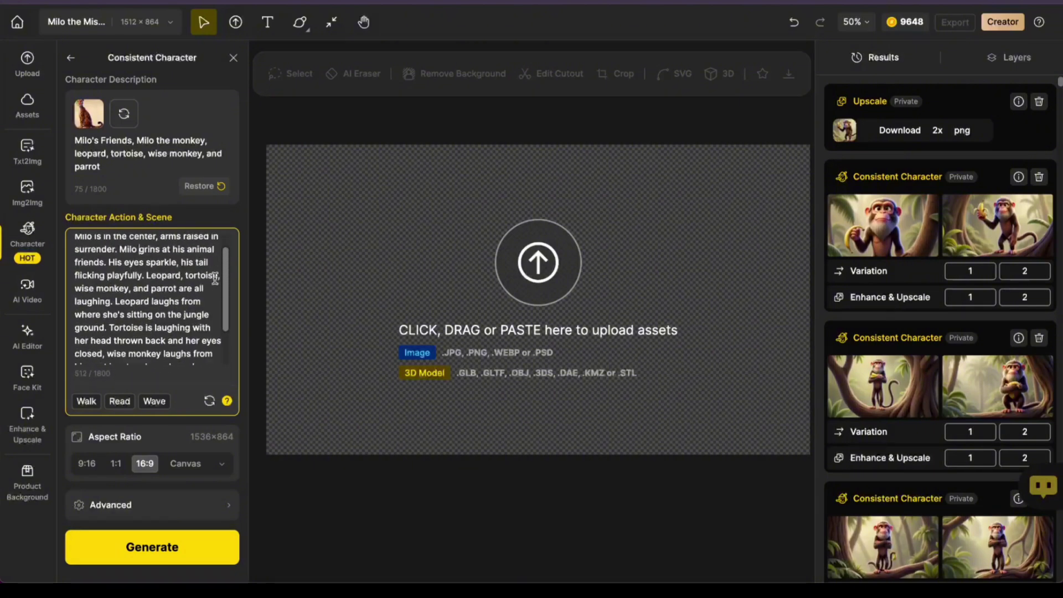
pyautogui.click(153, 547)
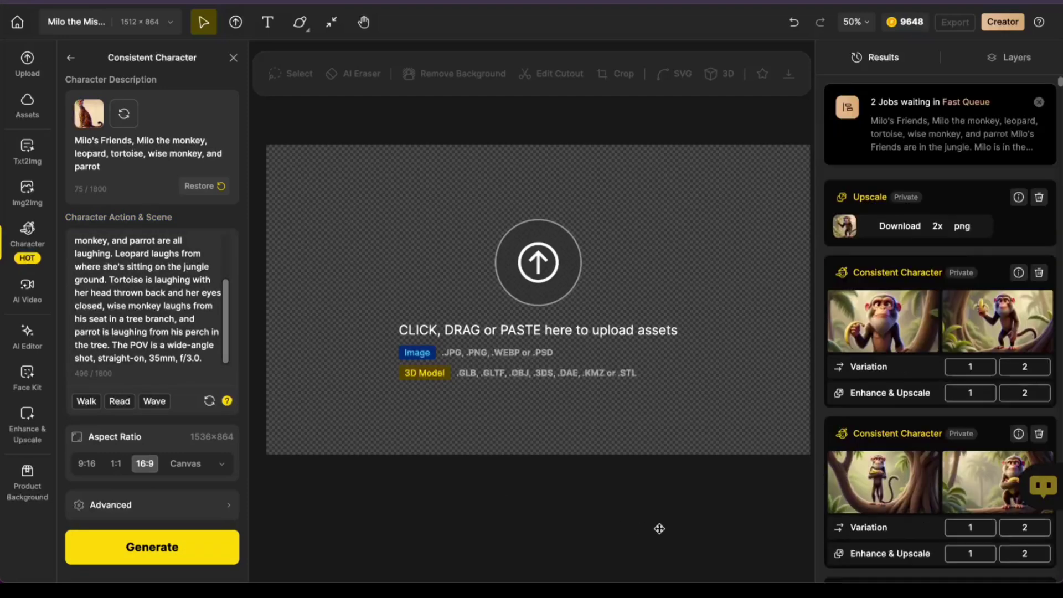
# Step: Generate the laughing-friends jungle scene a second time
pyautogui.moveTo(878, 138)
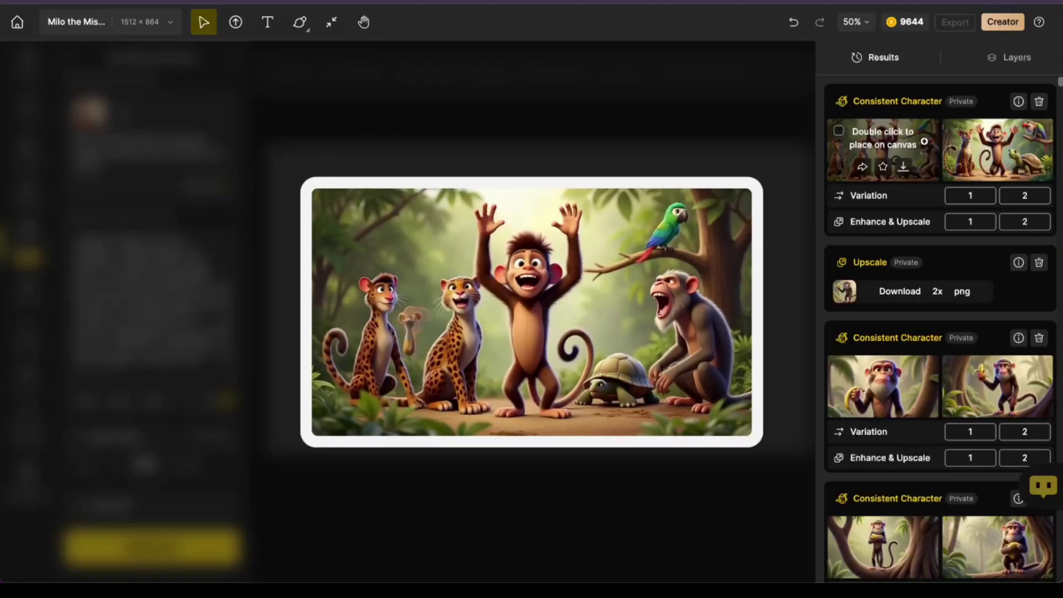
pyautogui.moveTo(1010, 141)
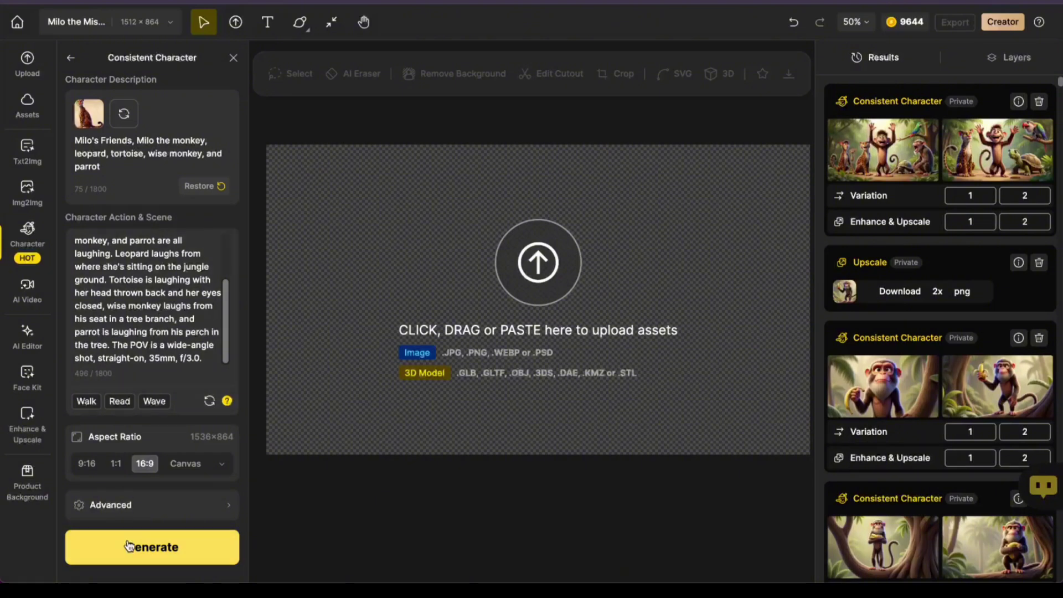
pyautogui.click(140, 554)
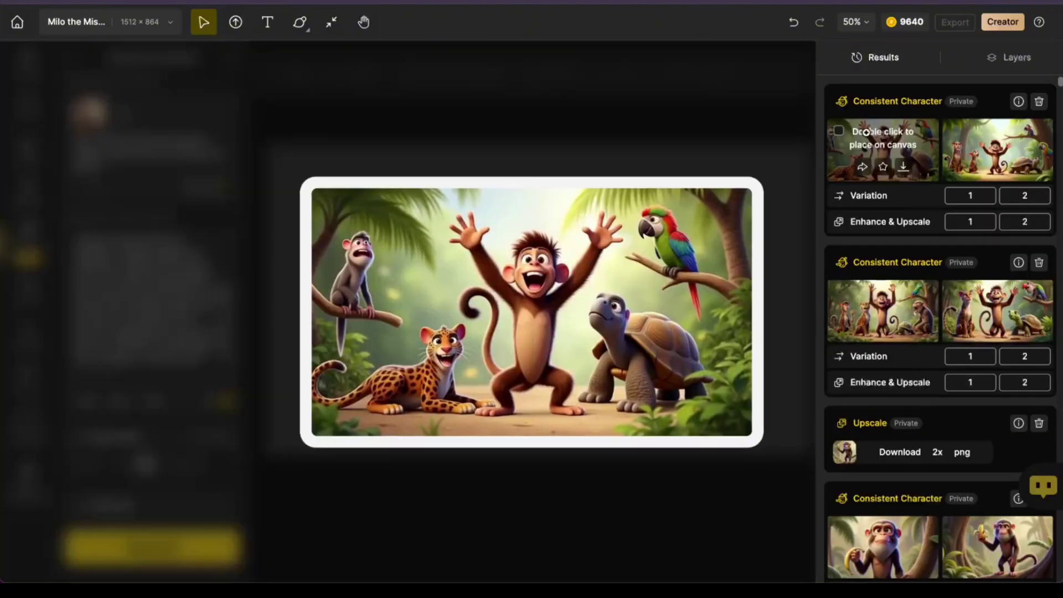
# Step: Start training the Milo's Friends character from its five animal images
pyautogui.moveTo(985, 152)
pyautogui.moveTo(881, 150)
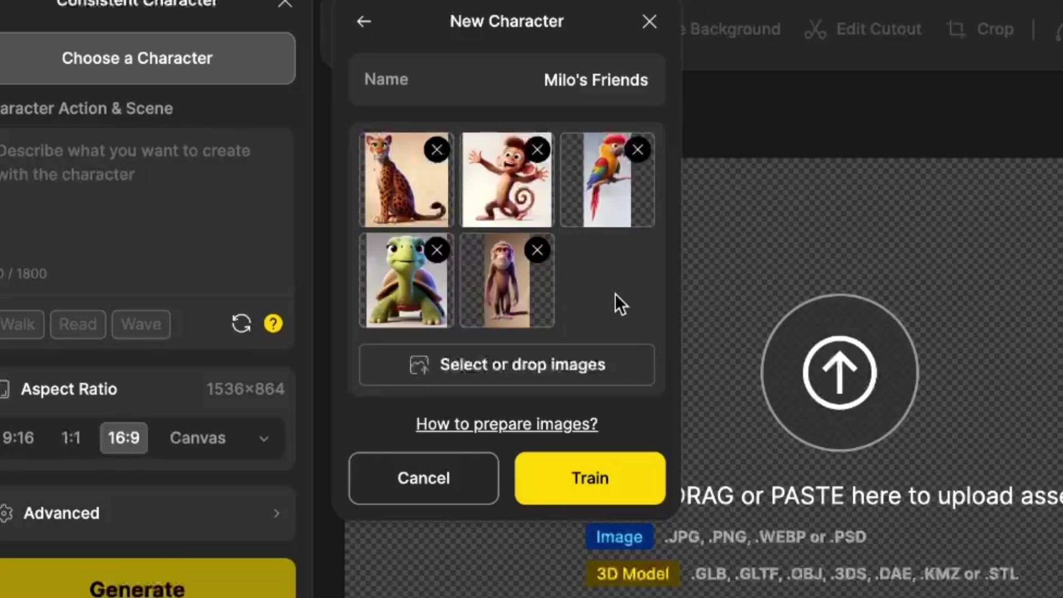
pyautogui.click(627, 489)
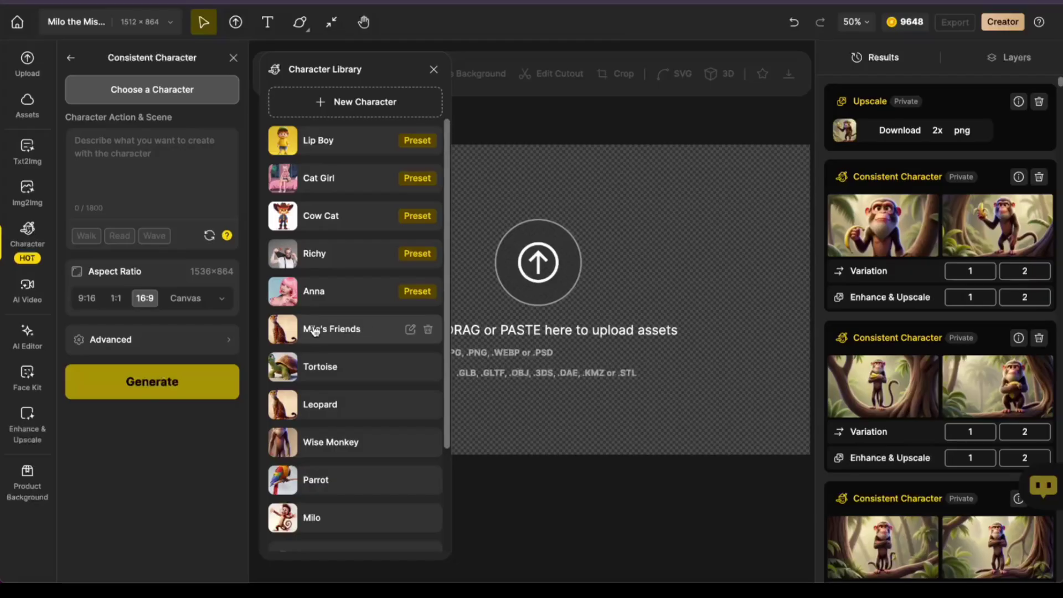
# Step: Choose Milo's Friends and generate Leopard and Tortoise walking through the jungle
pyautogui.click(349, 330)
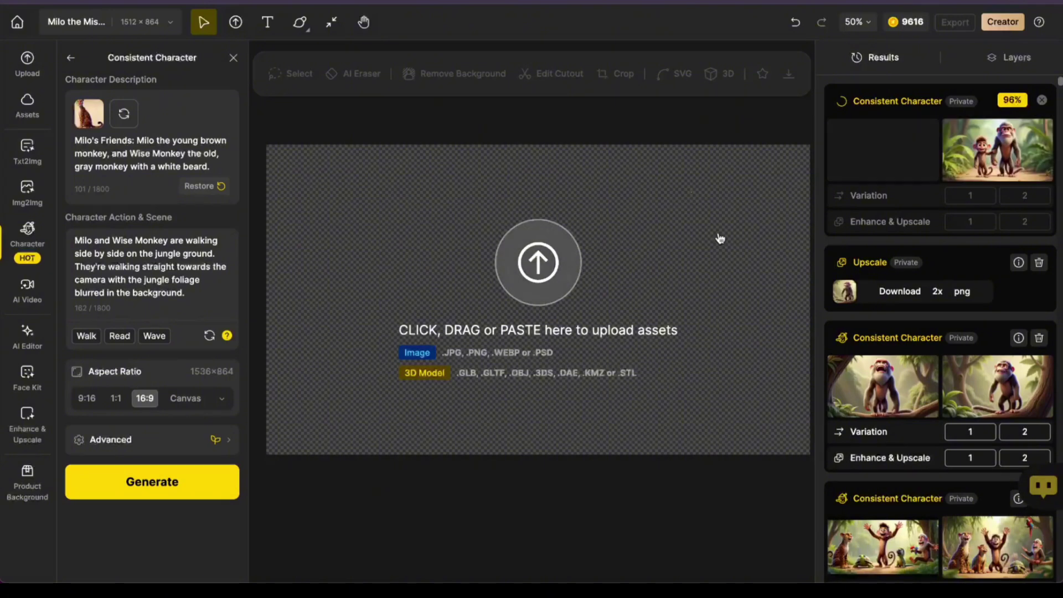
pyautogui.click(903, 147)
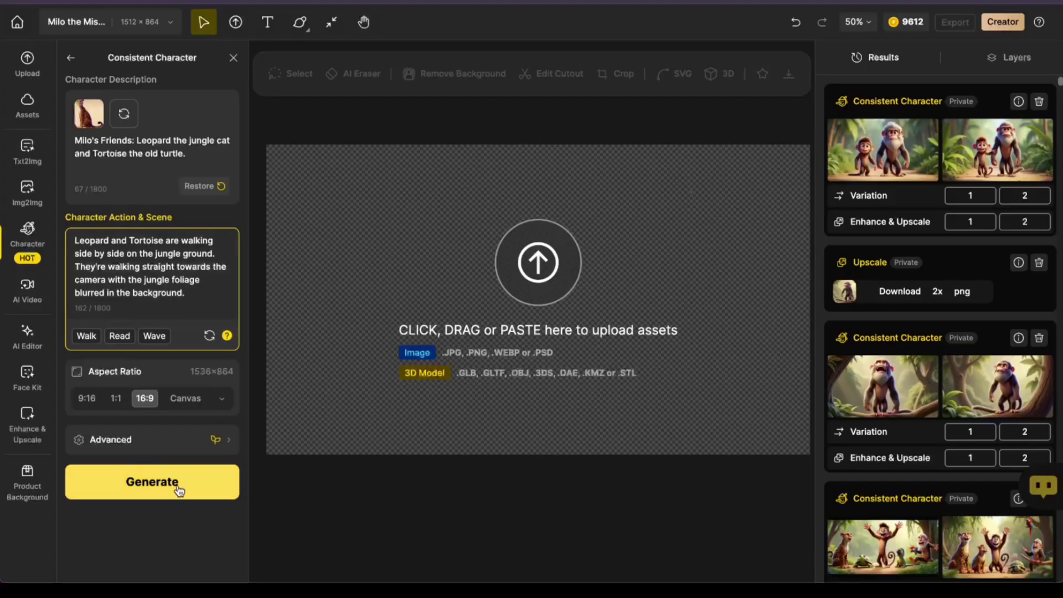
pyautogui.click(178, 485)
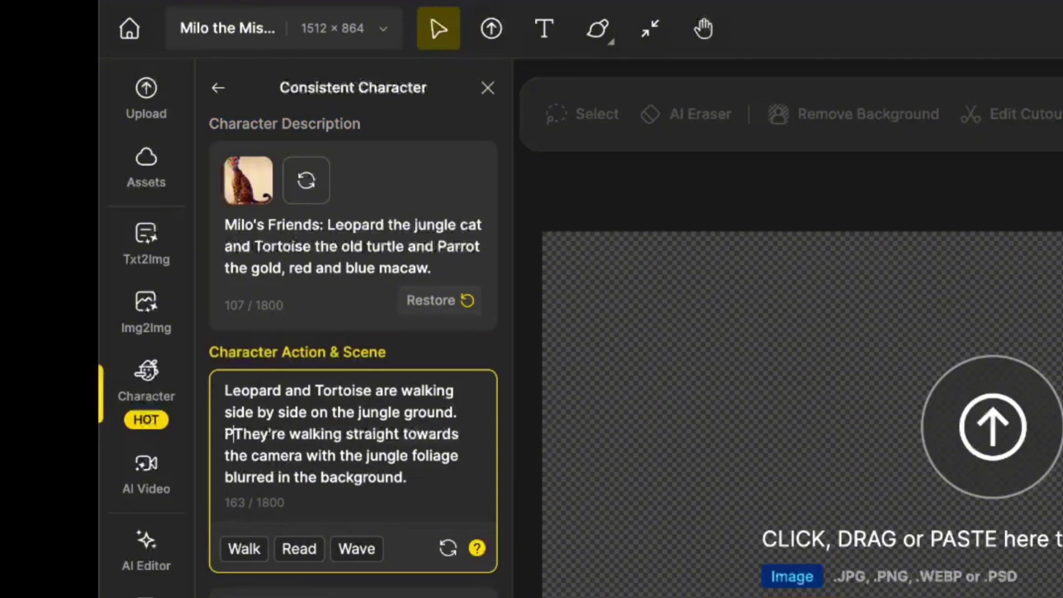
# Step: Add the sentence 'Parrot is riding on Tortoise's back.' to the scene prompt
pyautogui.write('arrot is walk')
pyautogui.press('BackSpace')
pyautogui.press('BackSpace')
pyautogui.press('BackSpace')
pyautogui.press('BackSpace')
pyautogui.write('riding on Tot')
pyautogui.press('BackSpace')
pyautogui.write("rtoise's back.")
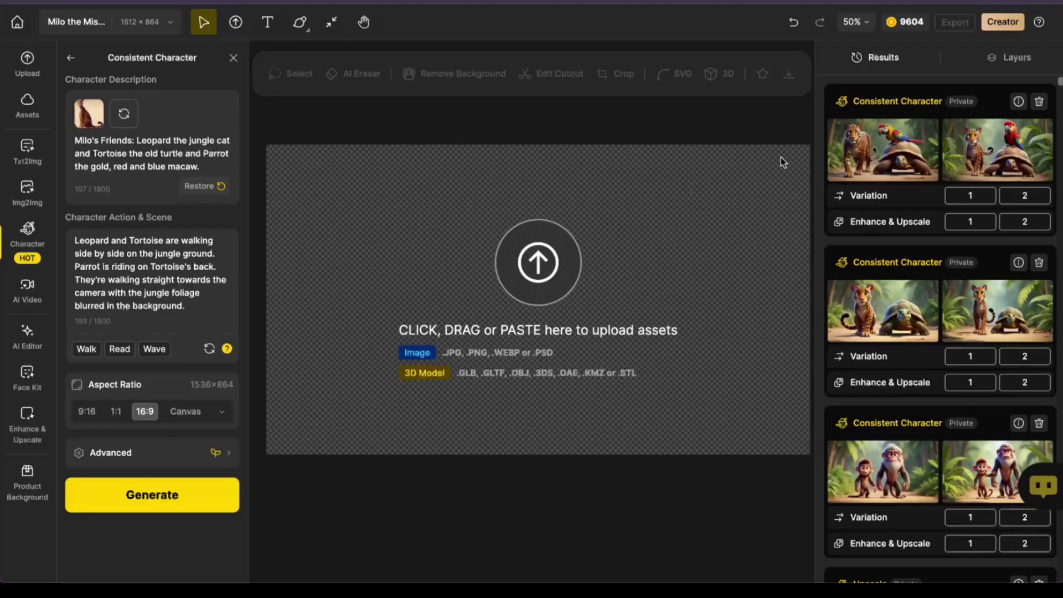
pyautogui.moveTo(1003, 134)
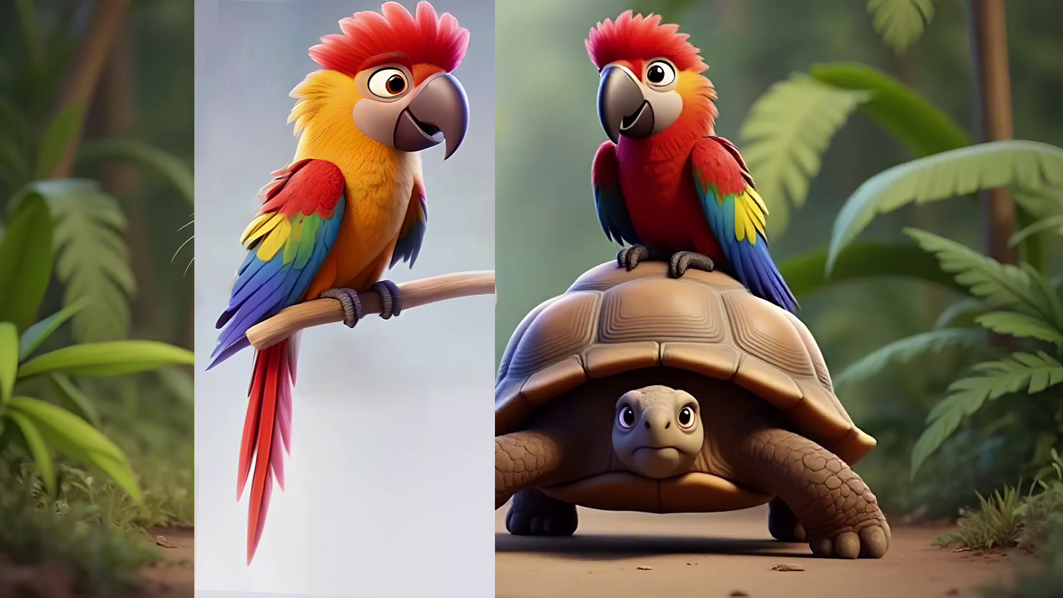
# Step: Expand the prompts of the Leopard, Tortoise, Parrot result and the Milo and Parrot result
pyautogui.click(1019, 259)
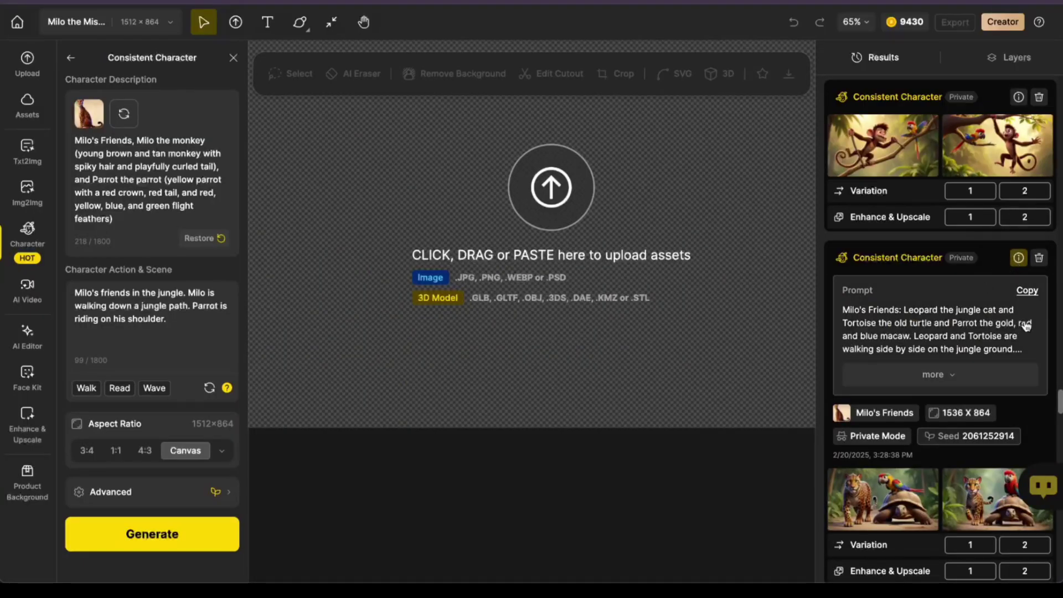
pyautogui.scroll(2, 888, 343)
pyautogui.click(1018, 159)
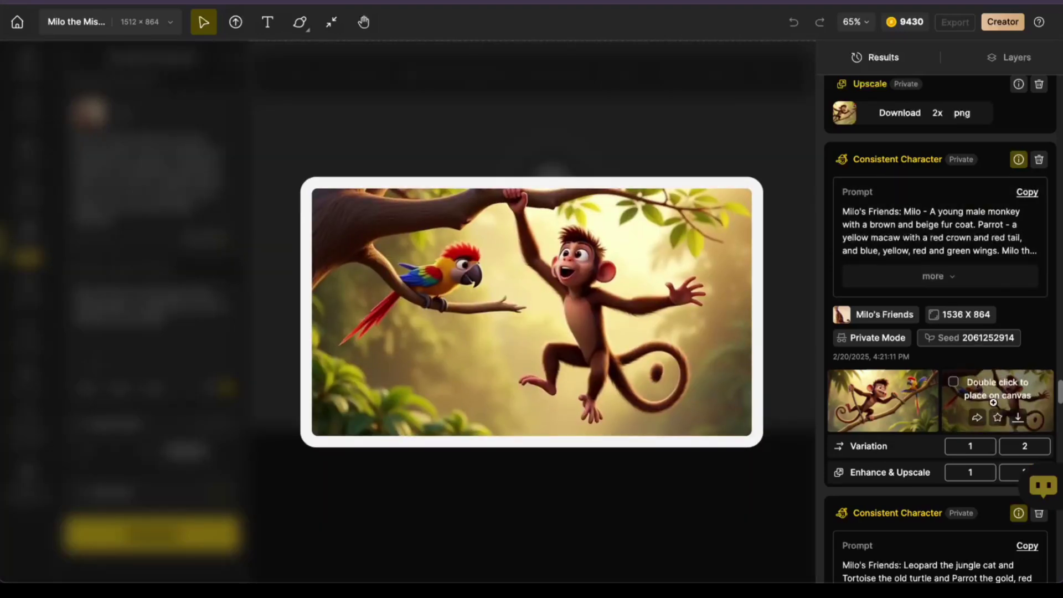
pyautogui.moveTo(885, 416)
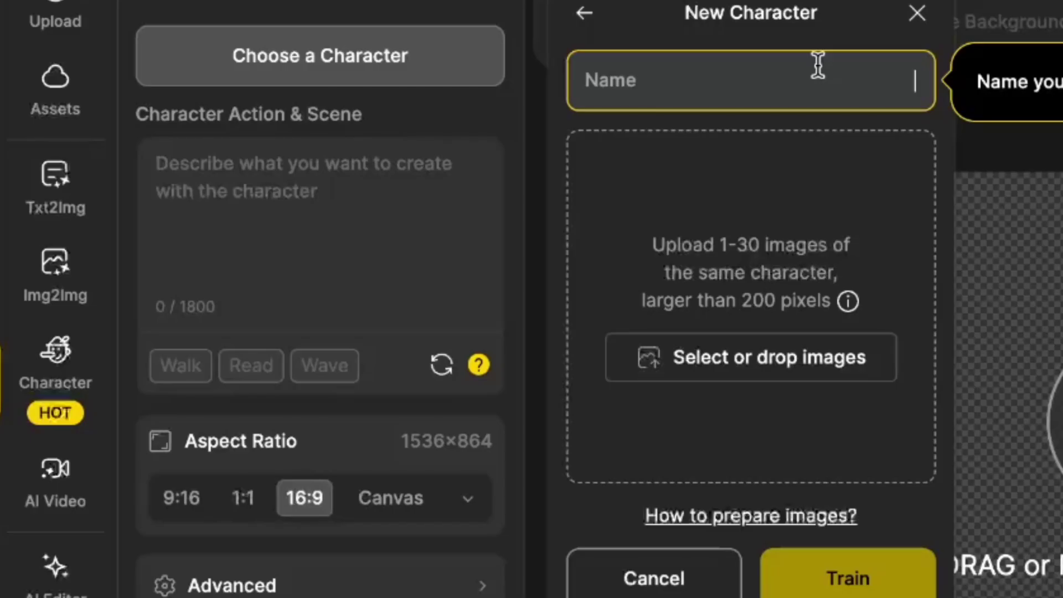
# Step: Name the new character Milo's Friends, add its five animal images, and start training
pyautogui.write('Milo')
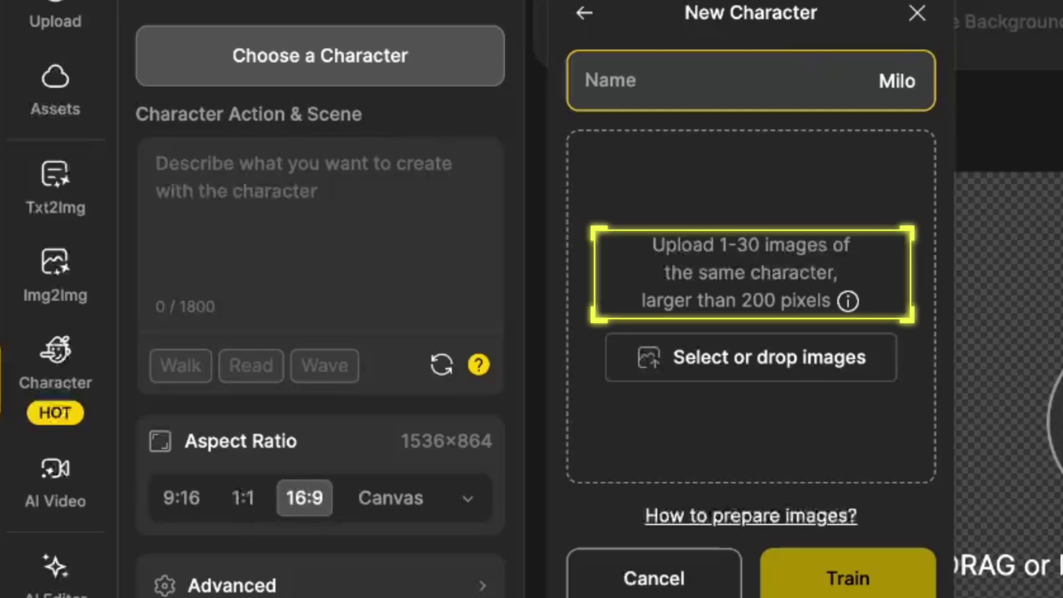
pyautogui.write("'s")
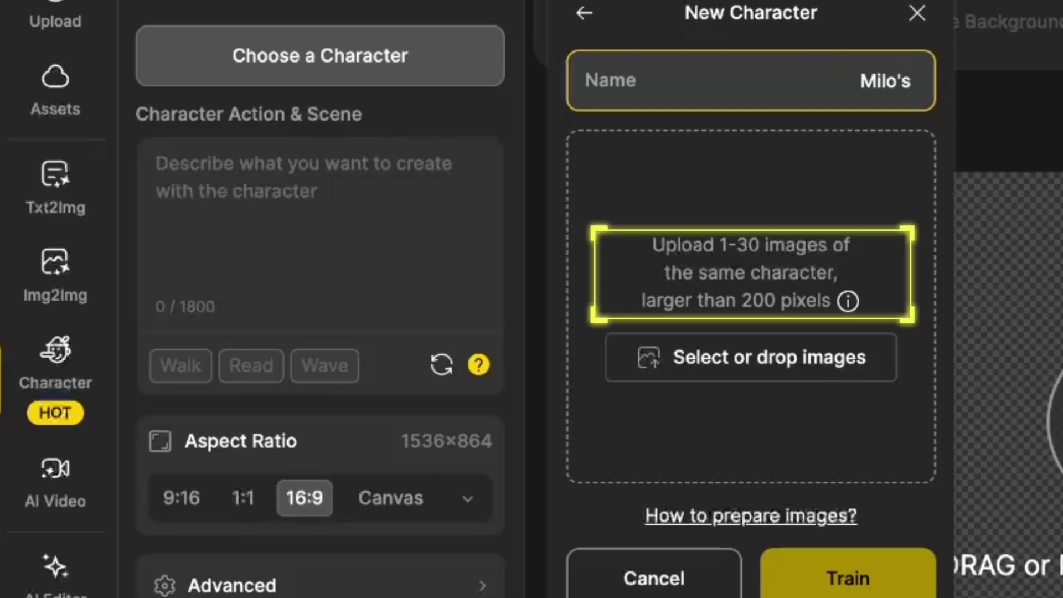
pyautogui.write(' Friends')
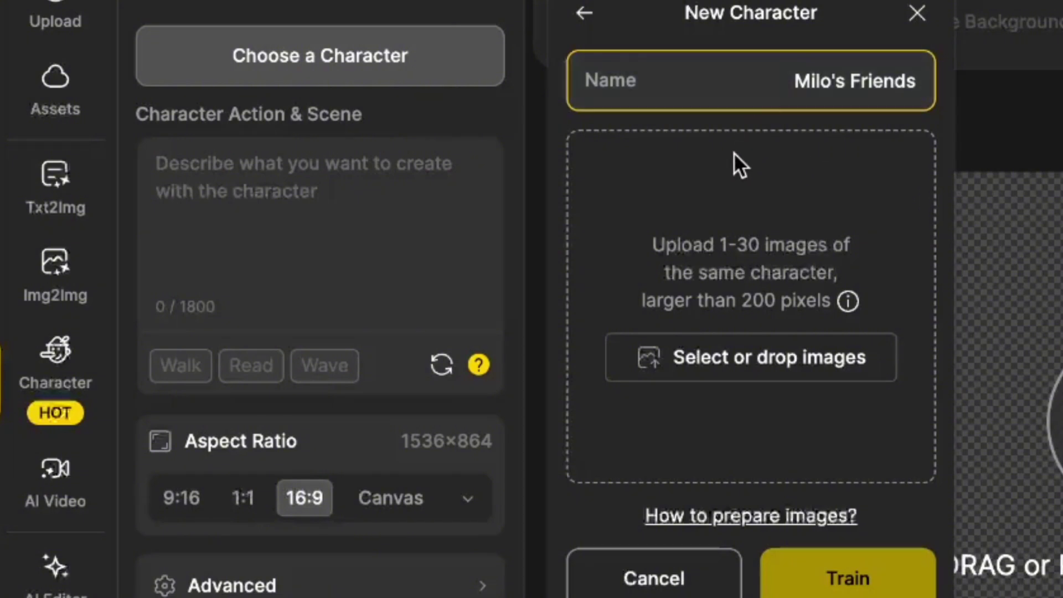
pyautogui.click(772, 366)
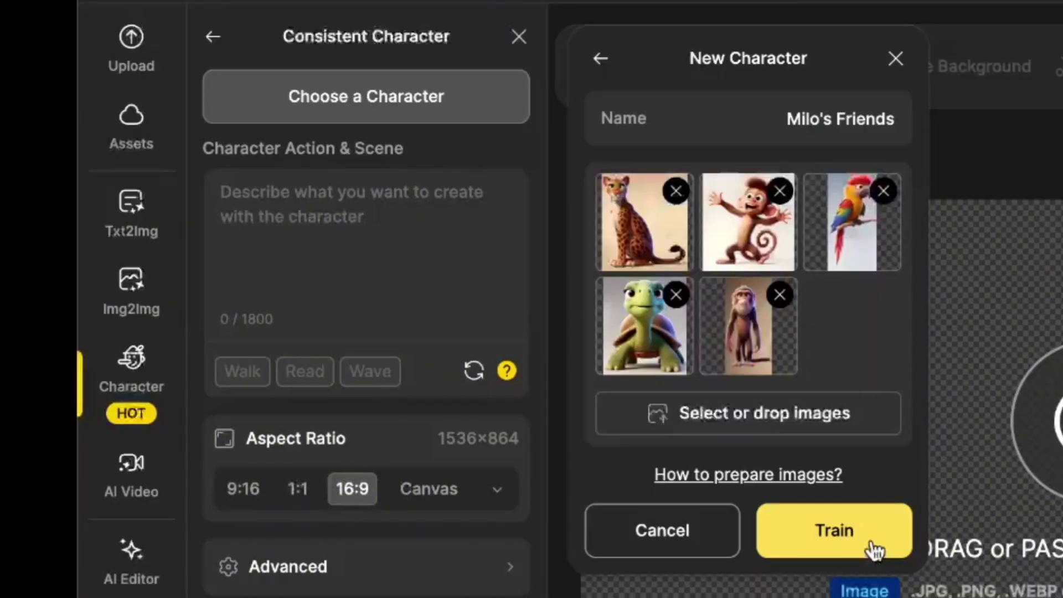
pyautogui.click(880, 578)
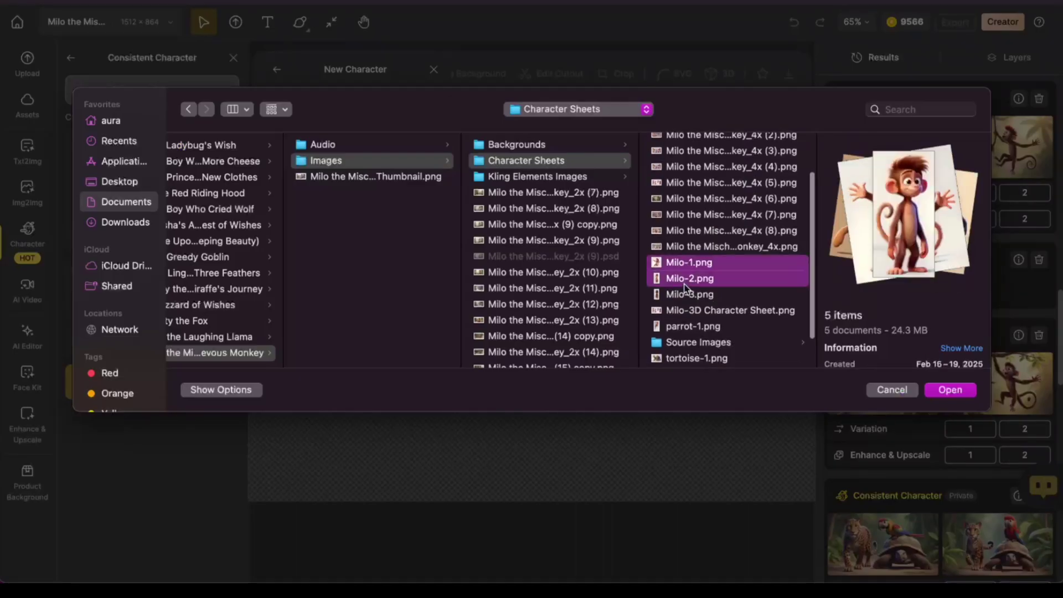
# Step: Add the parrot, tortoise and wise monkey angle images, upload all eleven, and train Mult Char Angle
pyautogui.keyDown('super'); pyautogui.click(692, 304); pyautogui.keyUp('super')
pyautogui.keyDown('super'); pyautogui.click(696, 287); pyautogui.keyUp('super')
pyautogui.keyDown('super'); pyautogui.click(697, 304); pyautogui.keyUp('super')
pyautogui.keyDown('super'); pyautogui.click(708, 336); pyautogui.keyUp('super')
pyautogui.keyDown('super'); pyautogui.click(709, 353); pyautogui.keyUp('super')
pyautogui.press('Return')
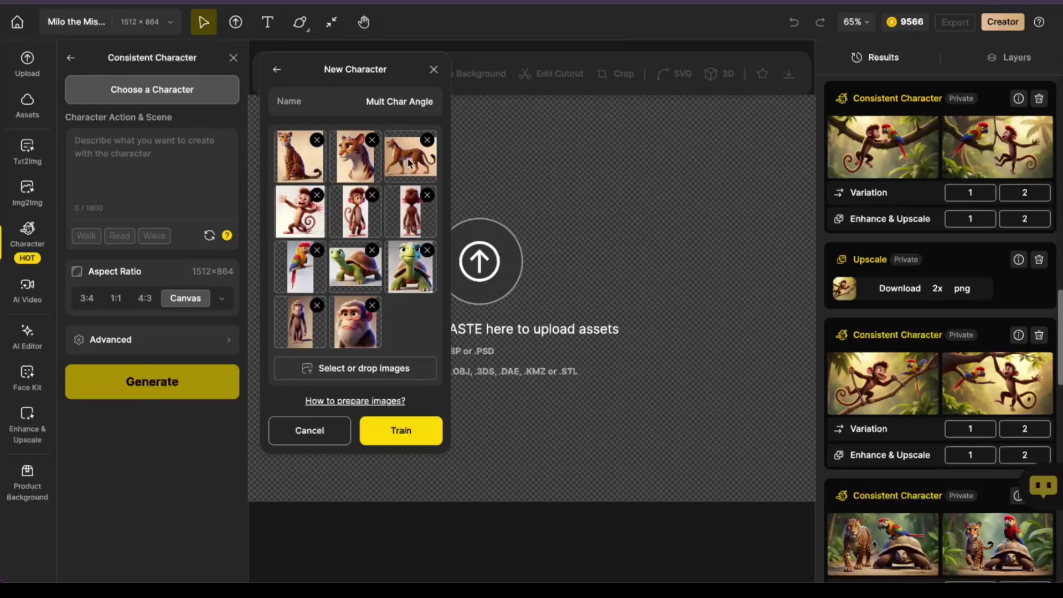
pyautogui.click(419, 432)
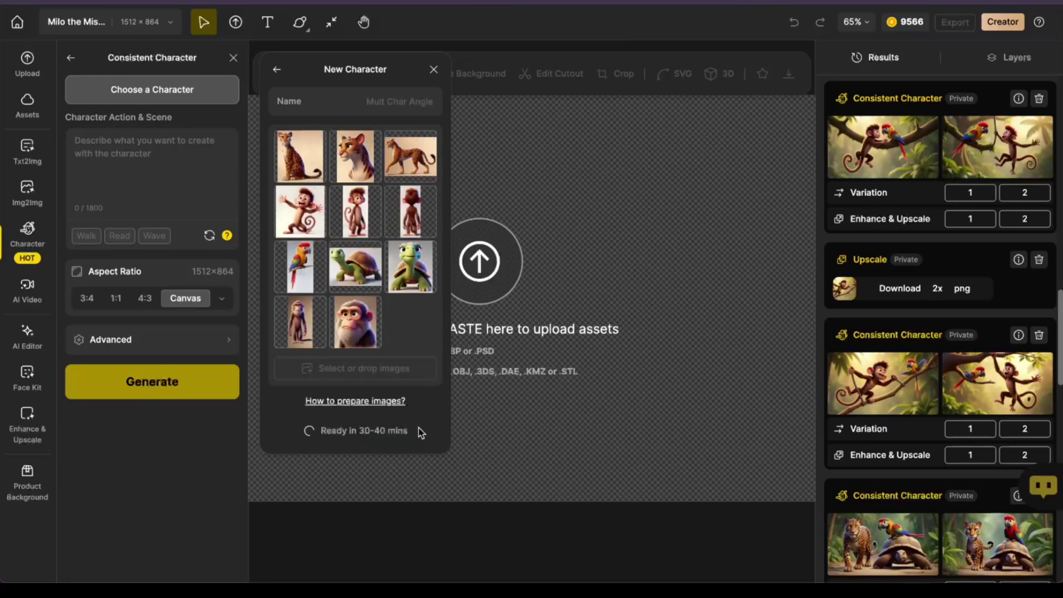